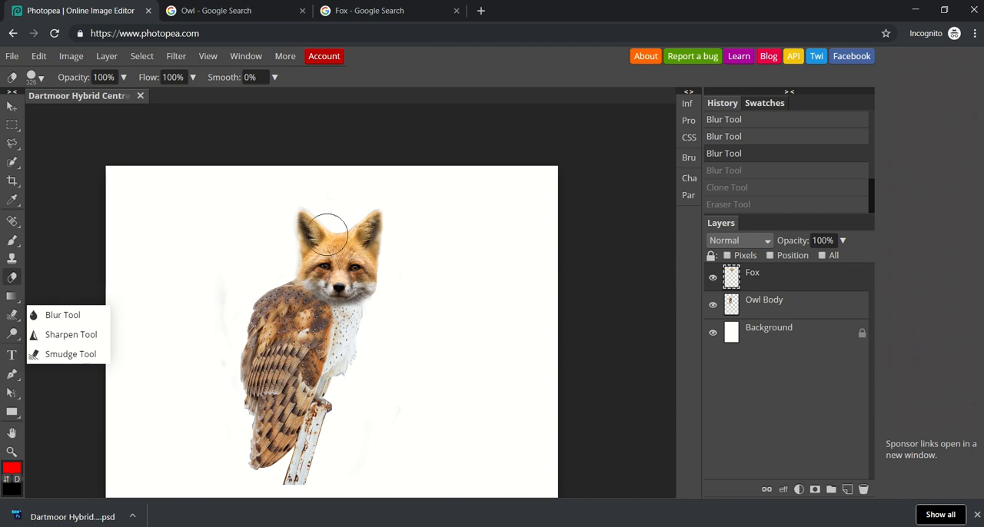
# Step: Clone orange fur from the fox's forehead onto the upper part of the owl's white chest on the Fox layer
pyautogui.scroll(4, 327, 241)
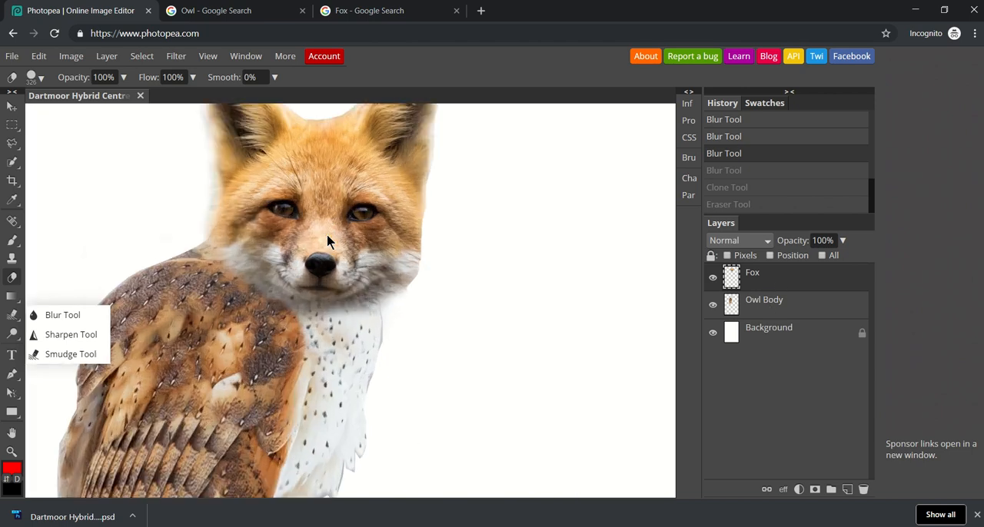
pyautogui.click(12, 262)
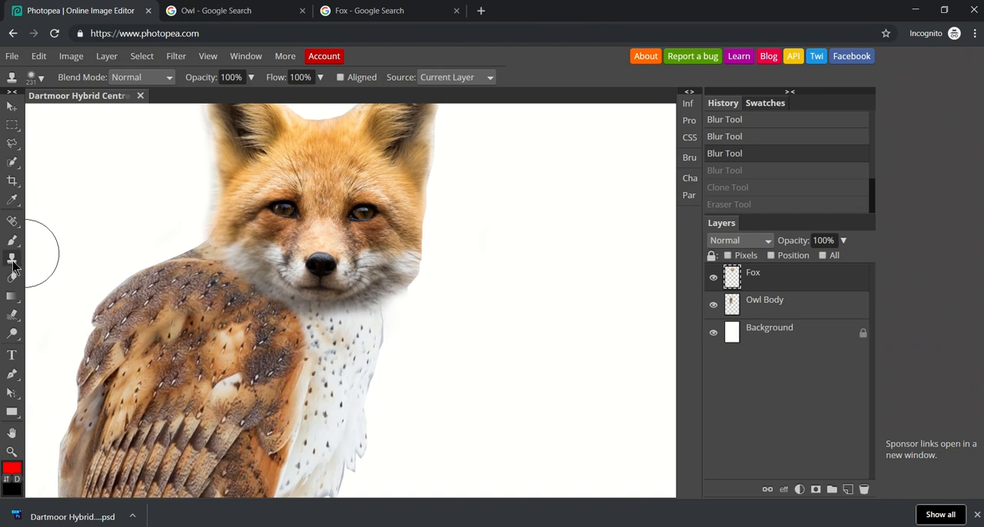
pyautogui.keyDown('alt'); pyautogui.click(323, 158); pyautogui.keyUp('alt')
pyautogui.moveTo(12, 323)
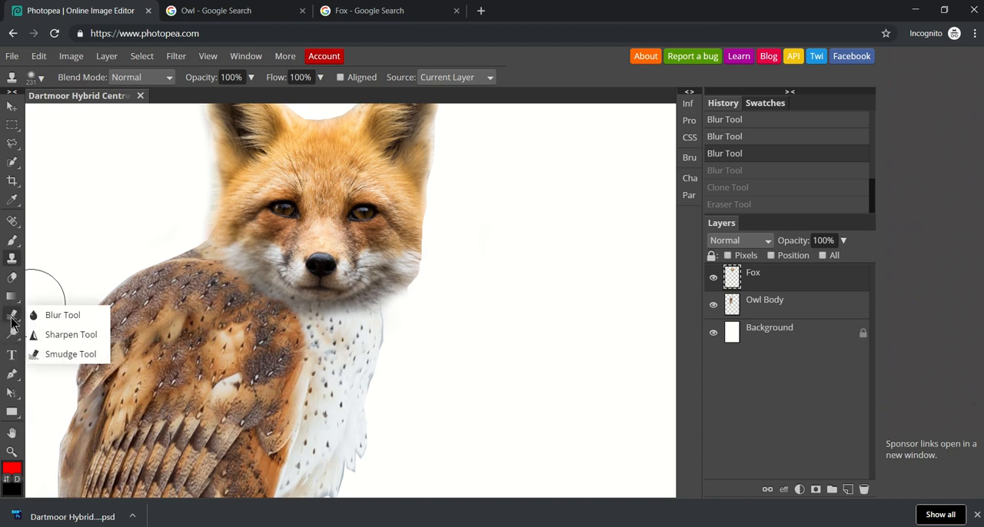
pyautogui.keyDown('alt'); pyautogui.click(324, 160); pyautogui.keyUp('alt')
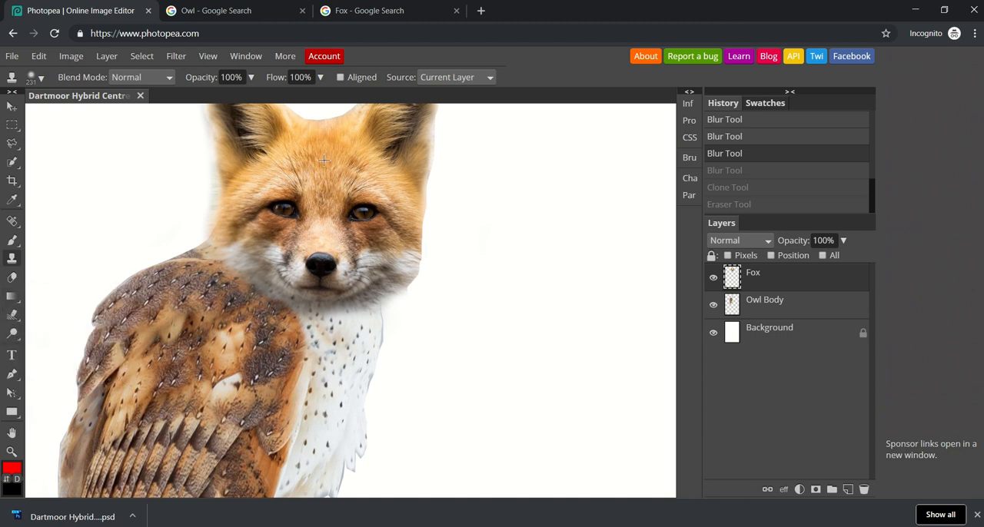
pyautogui.click(339, 336)
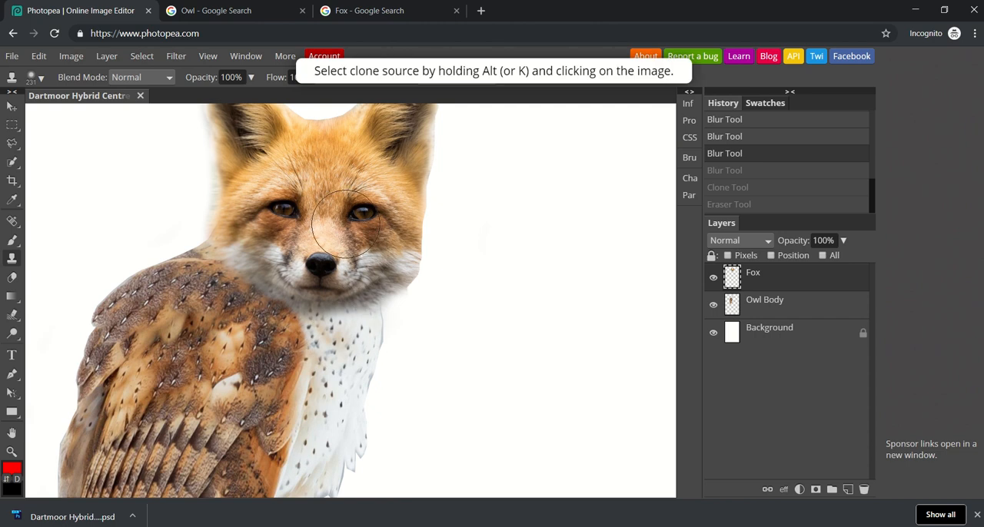
pyautogui.click(326, 162)
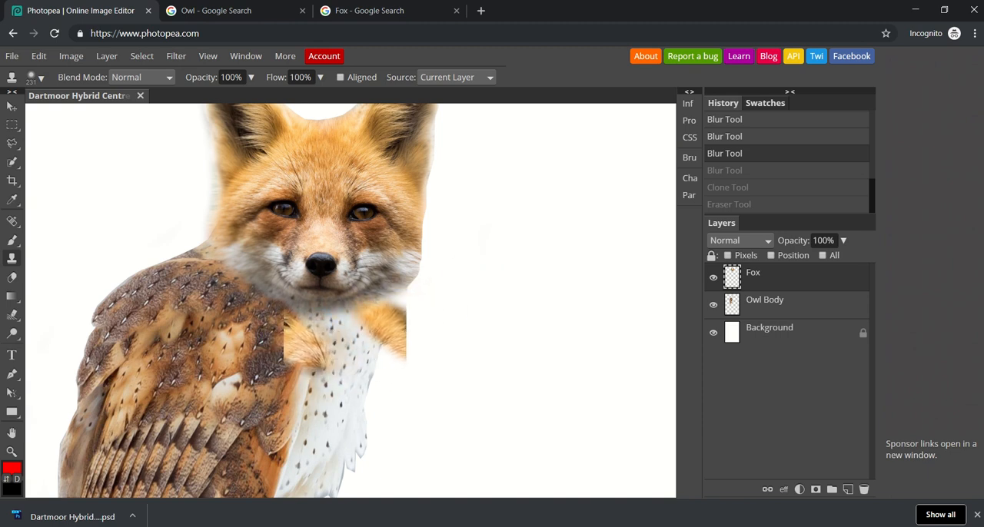
pyautogui.click(346, 340)
pyautogui.click(343, 342)
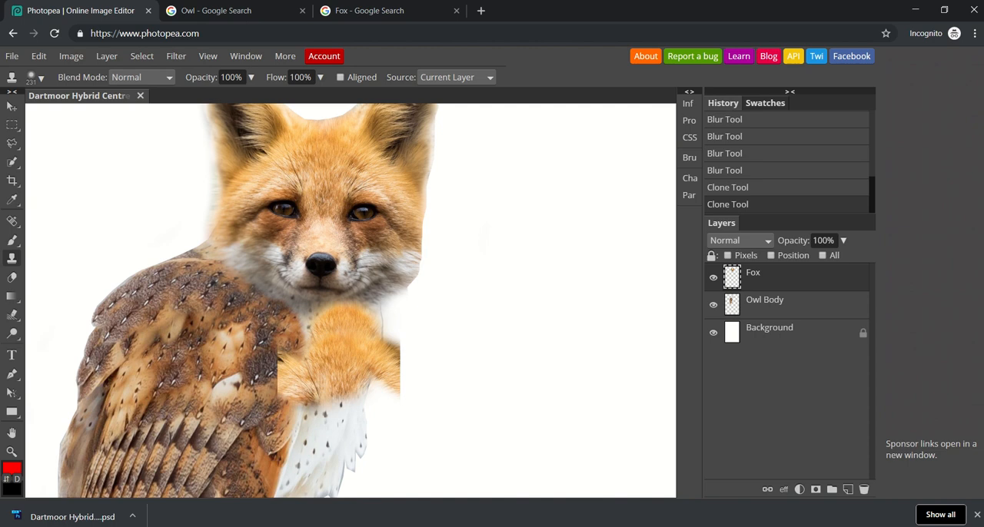
# Step: Extend the cloned forehead fur down the owl's chest, undoing the stray stroke beneath the chin
pyautogui.click(335, 385)
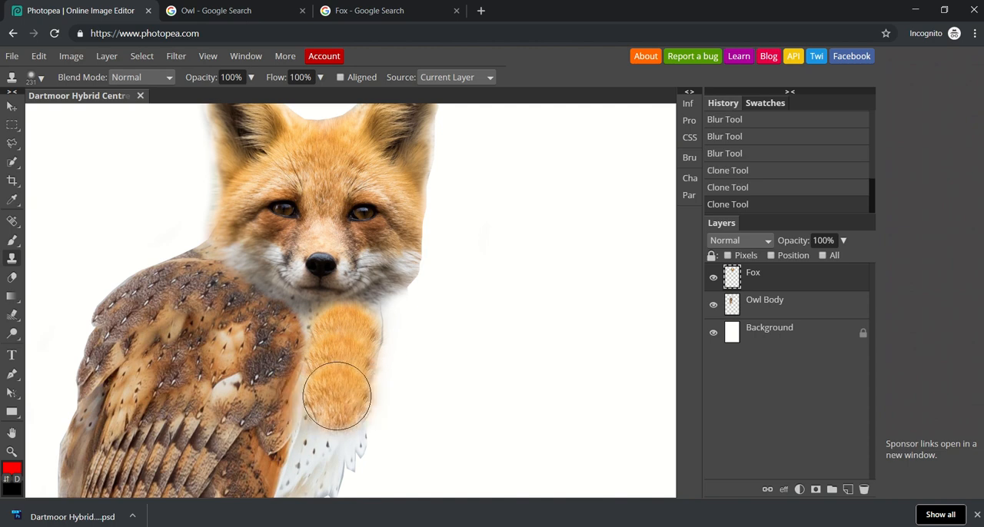
pyautogui.click(325, 322)
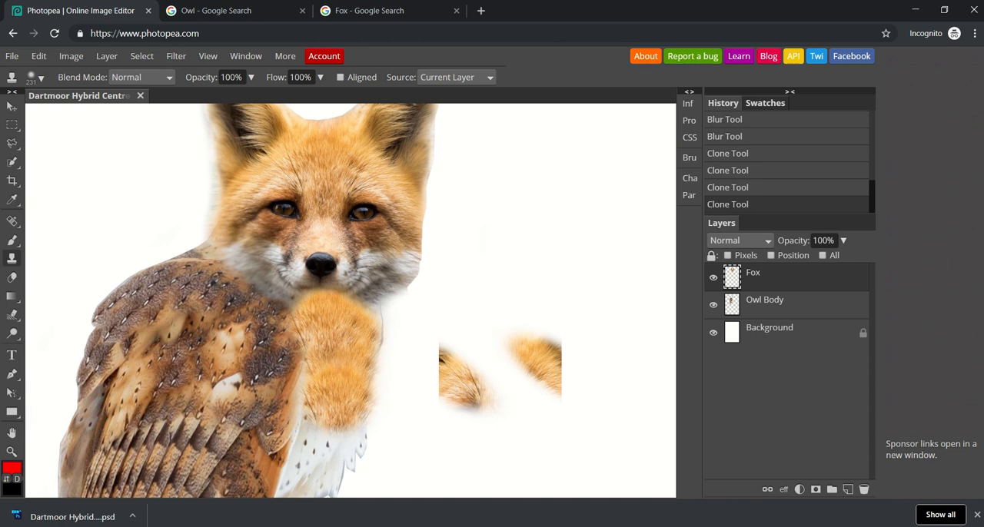
pyautogui.hotkey('ctrl', 'z')
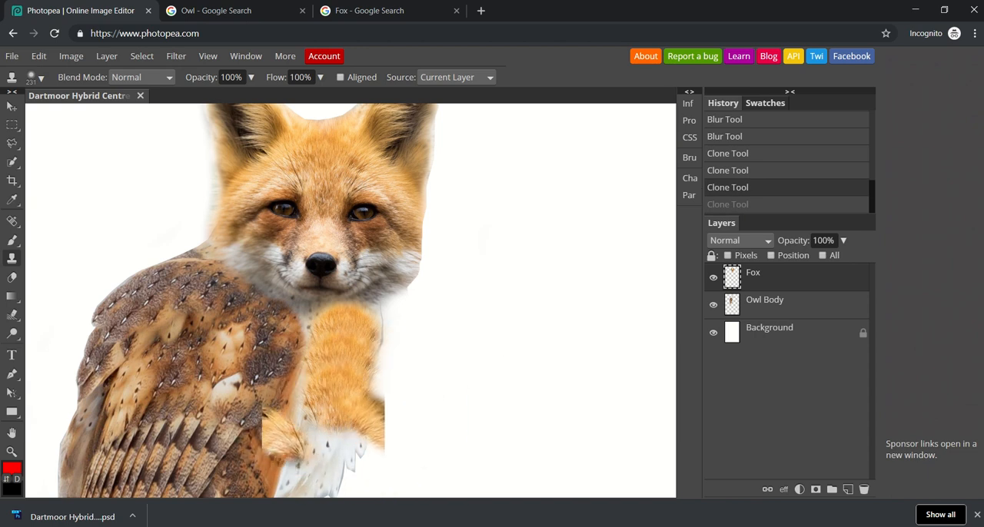
pyautogui.click(323, 426)
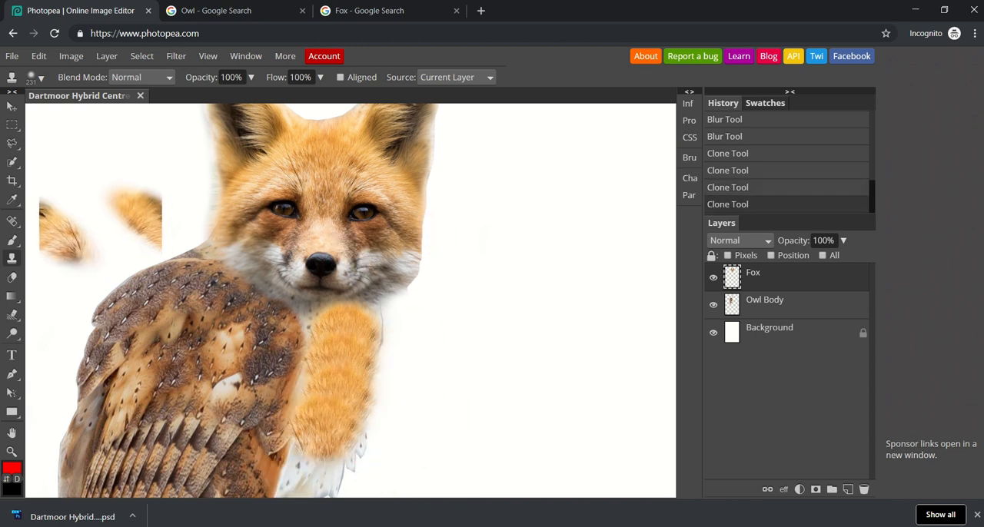
# Step: Erase the cloned fur's edge beside the wing with a 186 px eraser at 26% hardness
pyautogui.rightClick(11, 296)
pyautogui.click(12, 278)
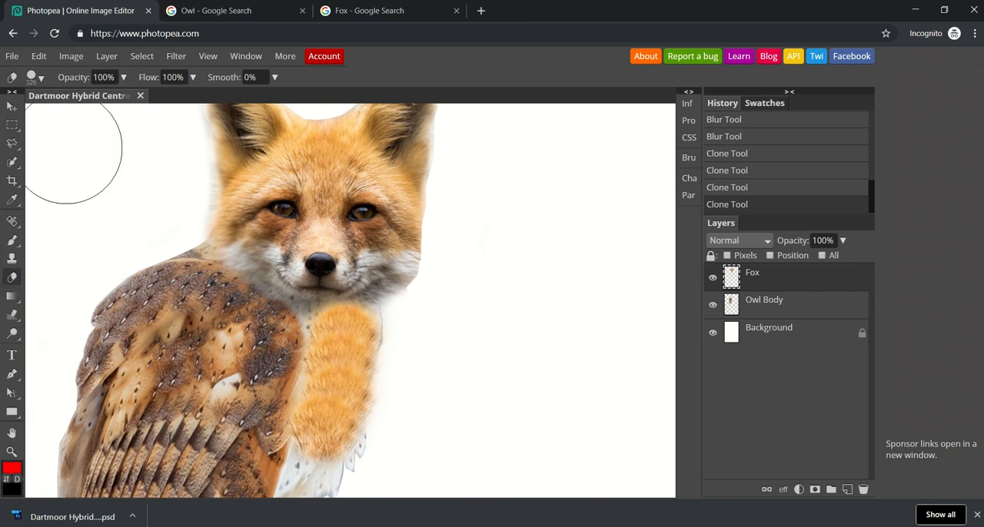
pyautogui.click(40, 79)
pyautogui.moveTo(104, 114)
pyautogui.mouseDown()
pyautogui.moveTo(76, 114)
pyautogui.moveTo(108, 121)
pyautogui.moveTo(72, 143)
pyautogui.mouseUp()
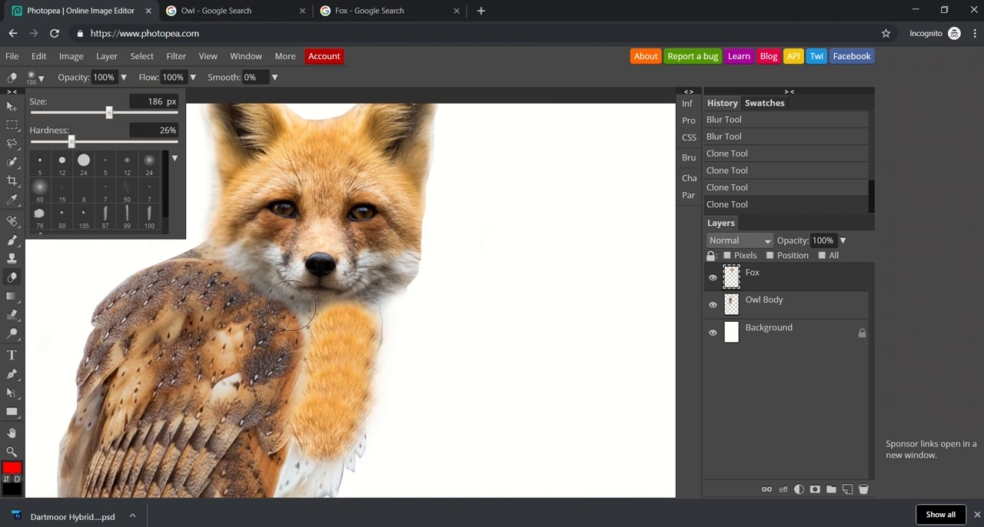
pyautogui.moveTo(294, 329)
pyautogui.mouseDown()
pyautogui.moveTo(286, 433)
pyautogui.moveTo(307, 446)
pyautogui.mouseUp()
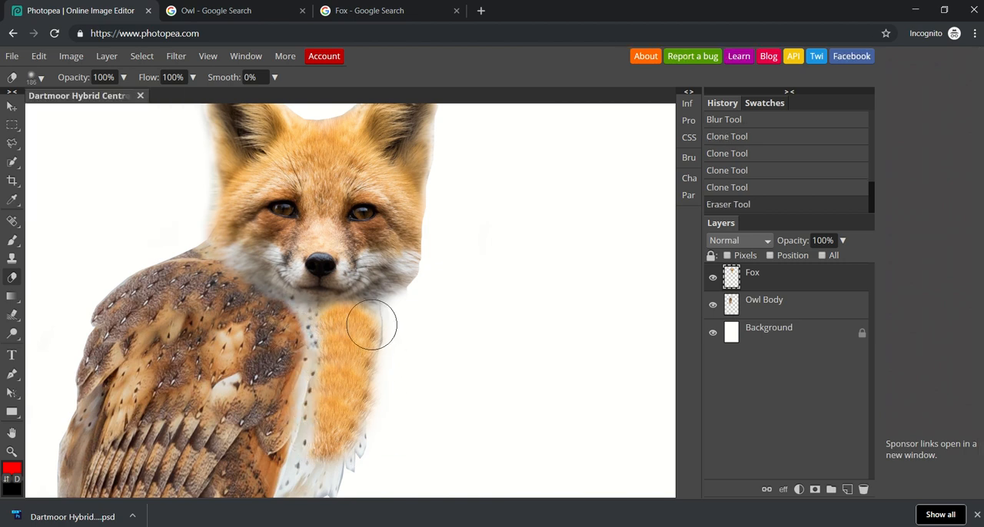
# Step: Try to trim the cloned fur's upper edge beneath the chin, reducing the eraser size to 44 px
pyautogui.moveTo(366, 298); pyautogui.dragTo(345, 289)
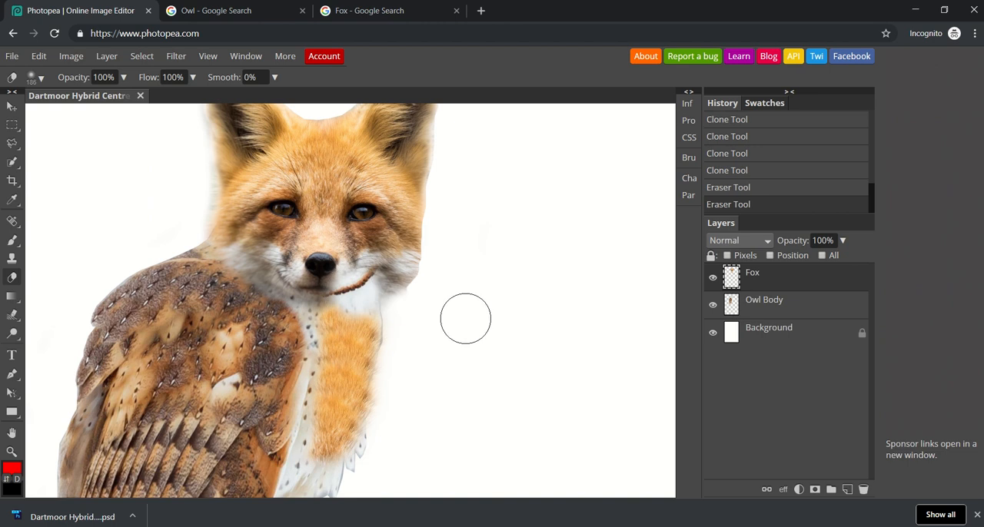
pyautogui.hotkey('ctrl', 'z')
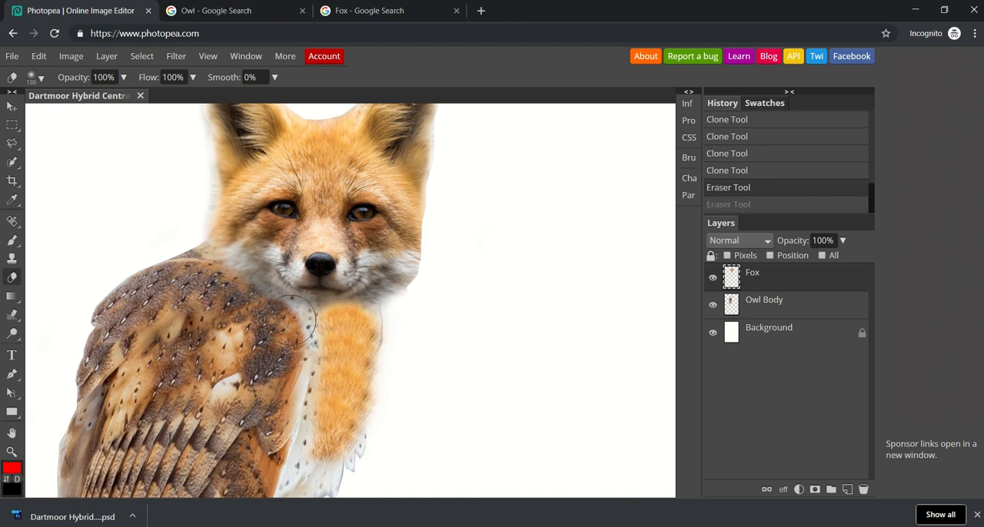
pyautogui.click(41, 77)
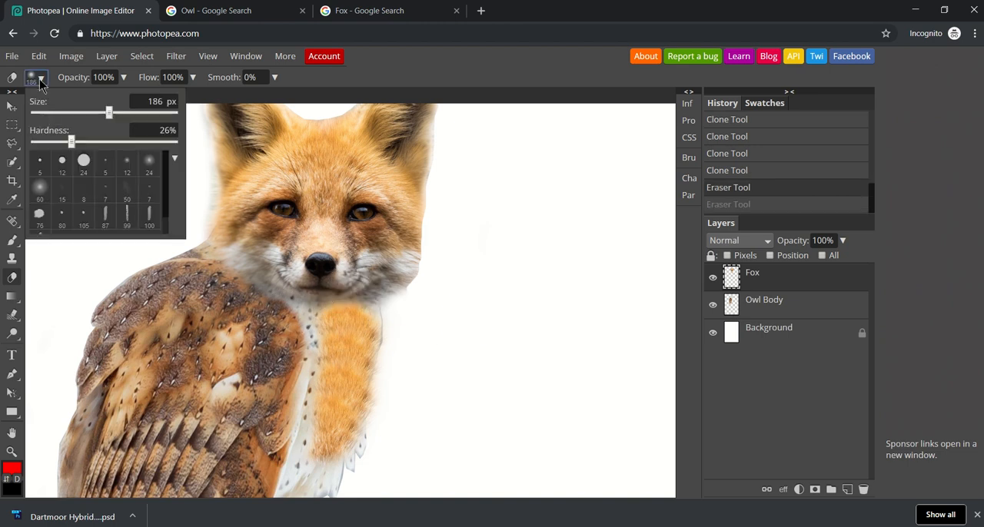
pyautogui.click(66, 114)
pyautogui.moveTo(70, 113); pyautogui.dragTo(80, 117)
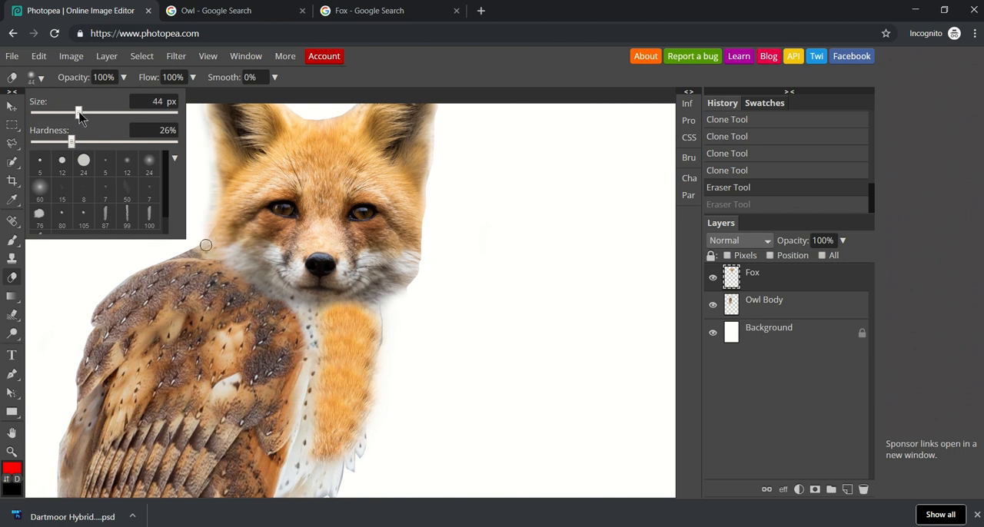
pyautogui.click(320, 318)
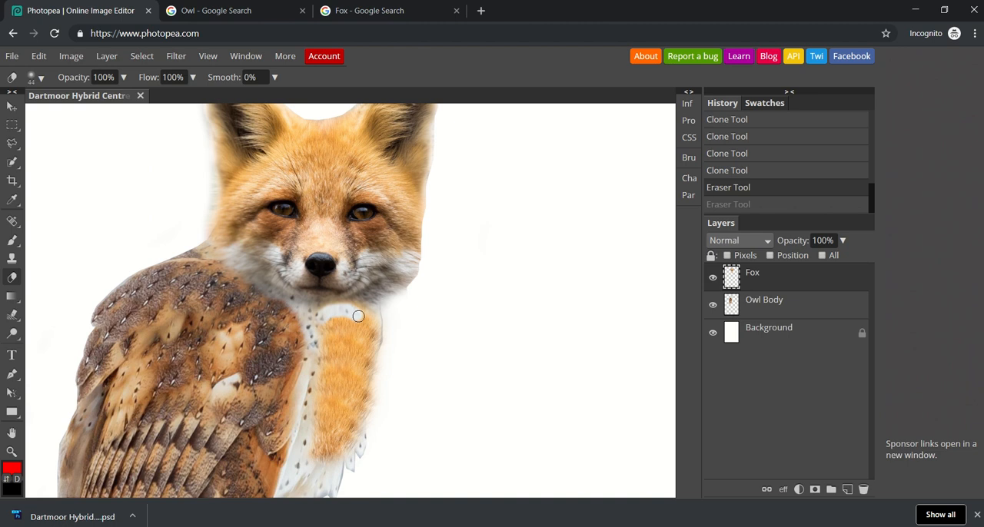
pyautogui.hotkey('ctrl', 'shift', 'z')
pyautogui.hotkey('ctrl', 'z')
# Step: Clone orange fur with a 126 px brush over the white strip between the upper chest and the wing
pyautogui.hotkey('ctrl', '-')
pyautogui.hotkey('ctrl', '-')
pyautogui.hotkey('ctrl', '-')
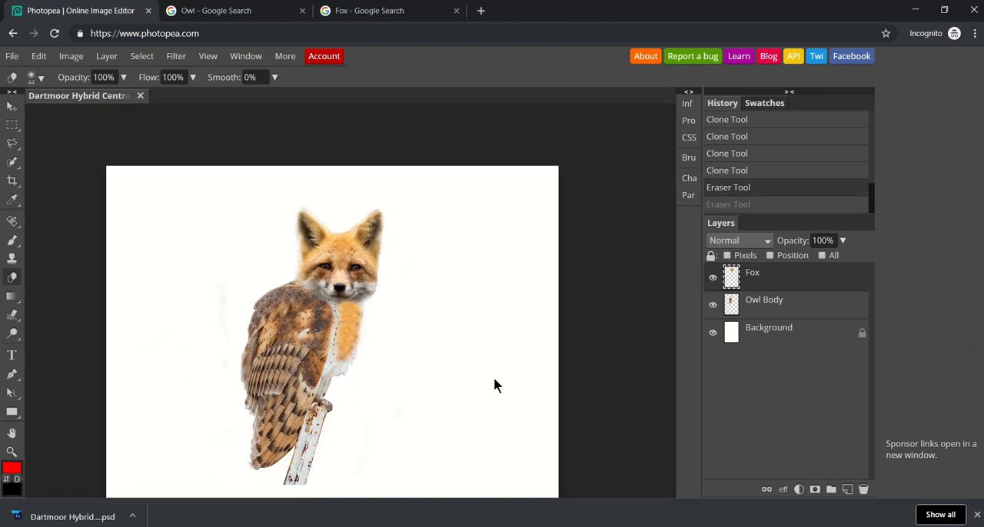
pyautogui.hotkey('ctrl', '+')
pyautogui.hotkey('ctrl', '+')
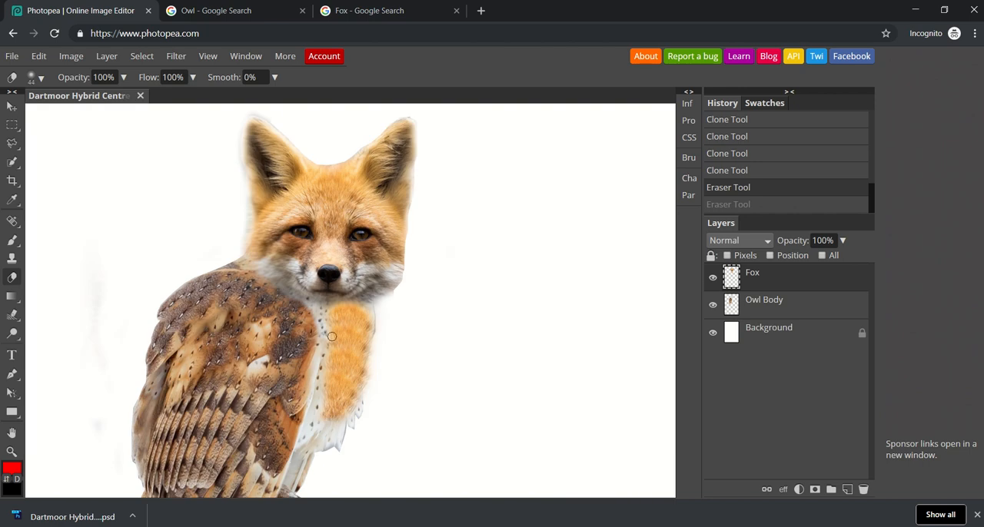
pyautogui.click(11, 259)
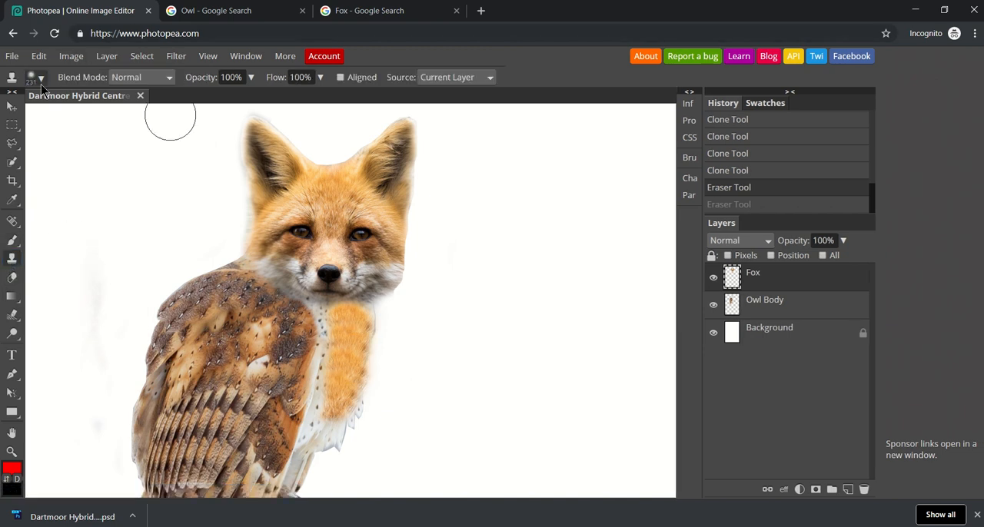
pyautogui.click(40, 83)
pyautogui.moveTo(114, 113); pyautogui.dragTo(100, 117)
pyautogui.moveTo(348, 325)
pyautogui.mouseDown()
pyautogui.moveTo(320, 325)
pyautogui.moveTo(332, 344)
pyautogui.mouseUp()
pyautogui.click(323, 349)
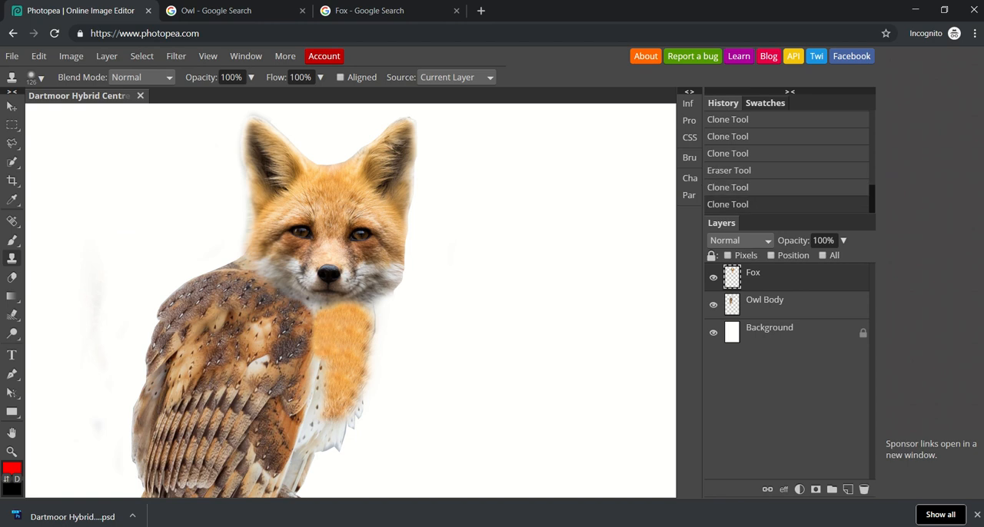
# Step: Continue cloning orange fur down the wing's inner edge to the lower chest
pyautogui.click(324, 353)
pyautogui.click(324, 359)
pyautogui.click(324, 367)
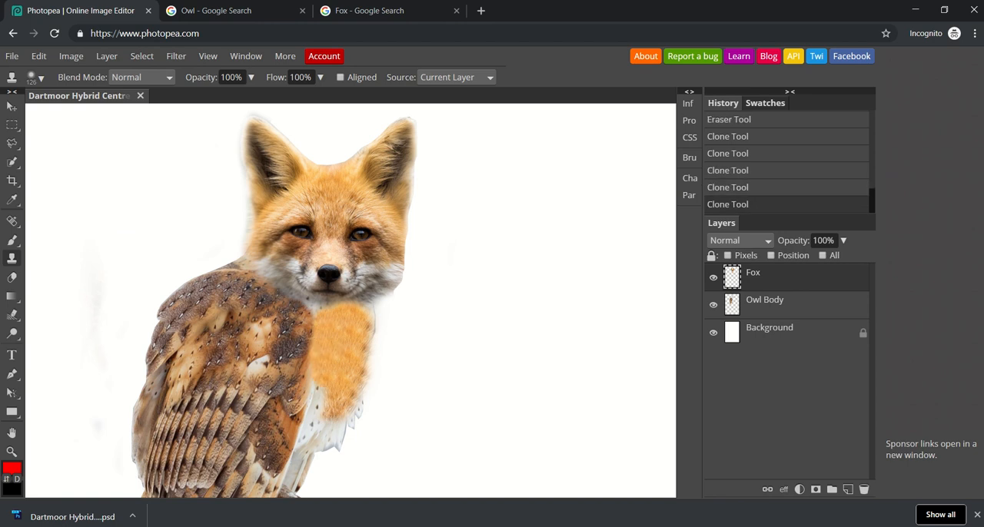
pyautogui.click(324, 373)
pyautogui.moveTo(325, 374); pyautogui.dragTo(304, 438)
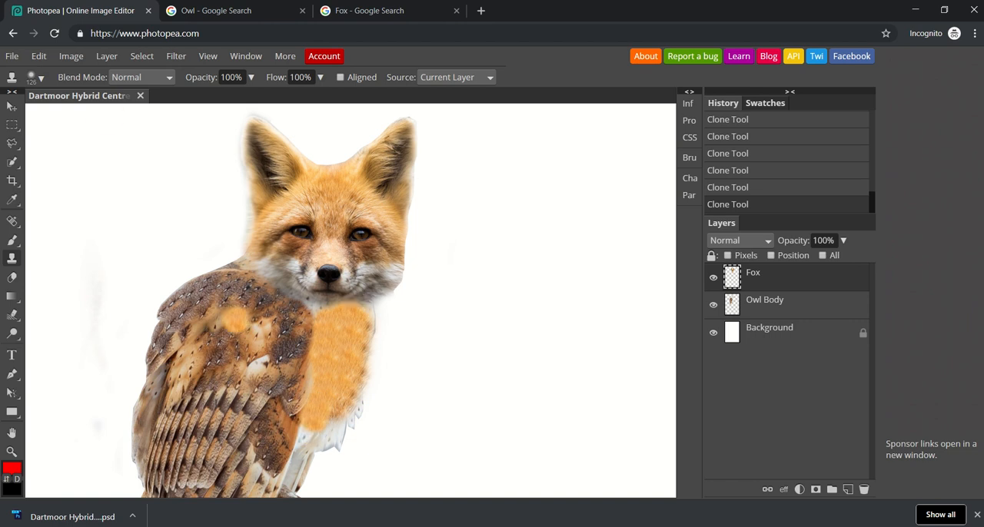
# Step: Set the clone brush to 72 px and fill the chest's upper corners and outer edge with orange fur
pyautogui.click(35, 77)
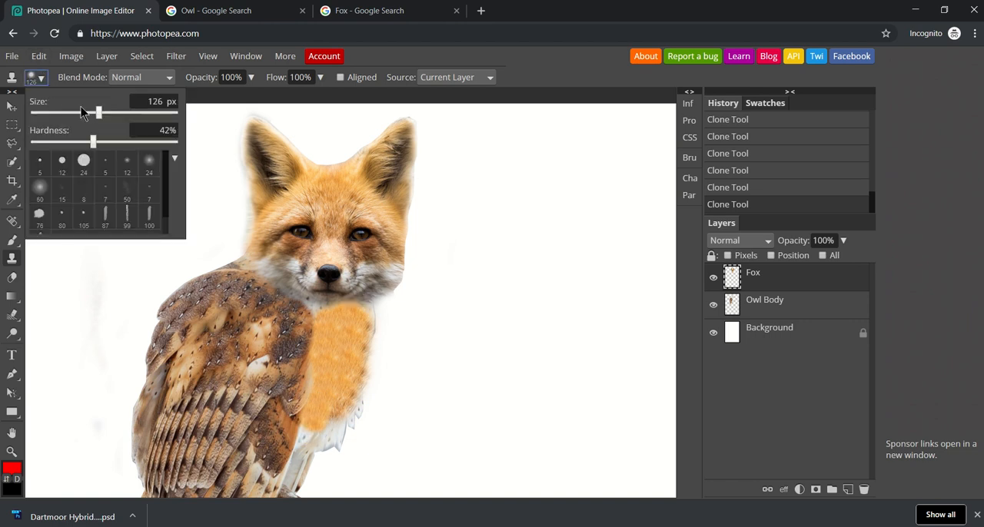
pyautogui.moveTo(93, 113); pyautogui.dragTo(89, 114)
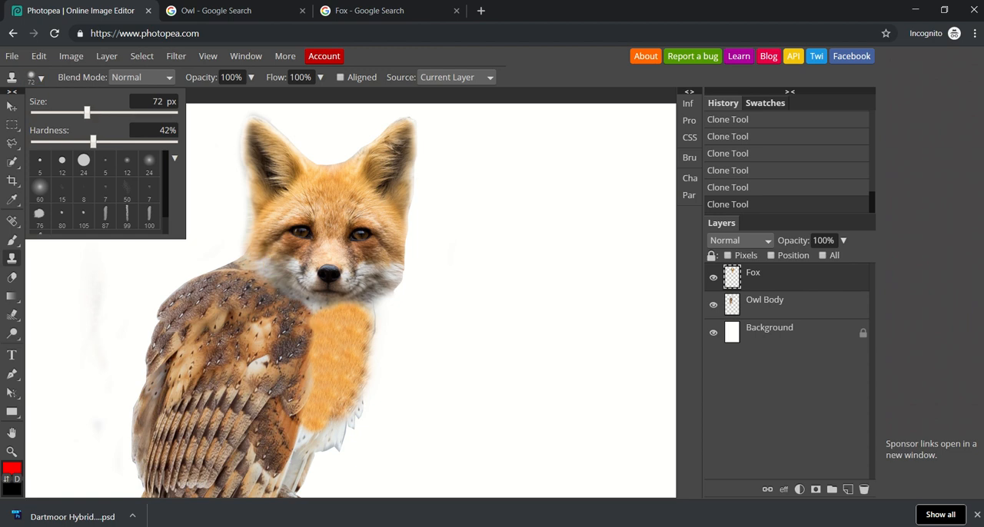
pyautogui.click(317, 310)
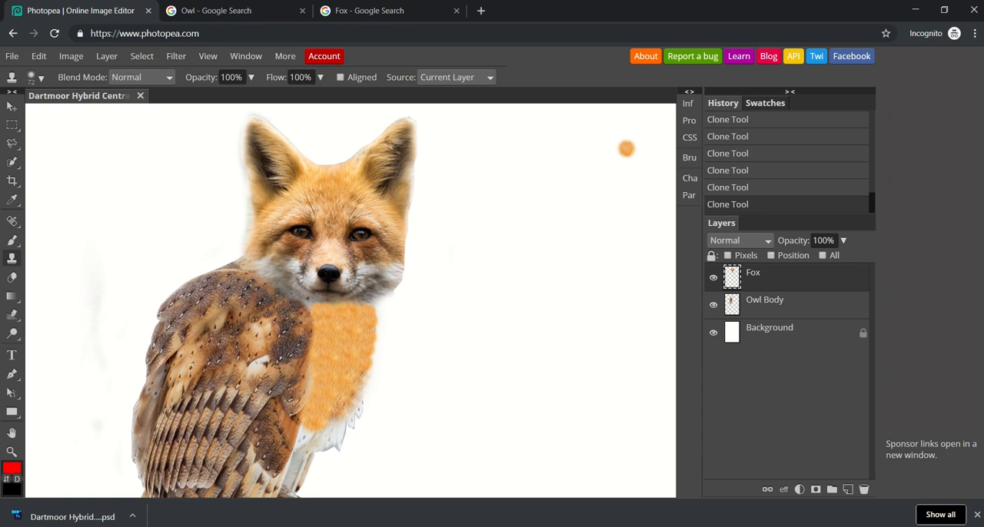
# Step: Stretch the tips of both fox ears upward into points with the Smudge Tool at 100% strength
pyautogui.rightClick(11, 221)
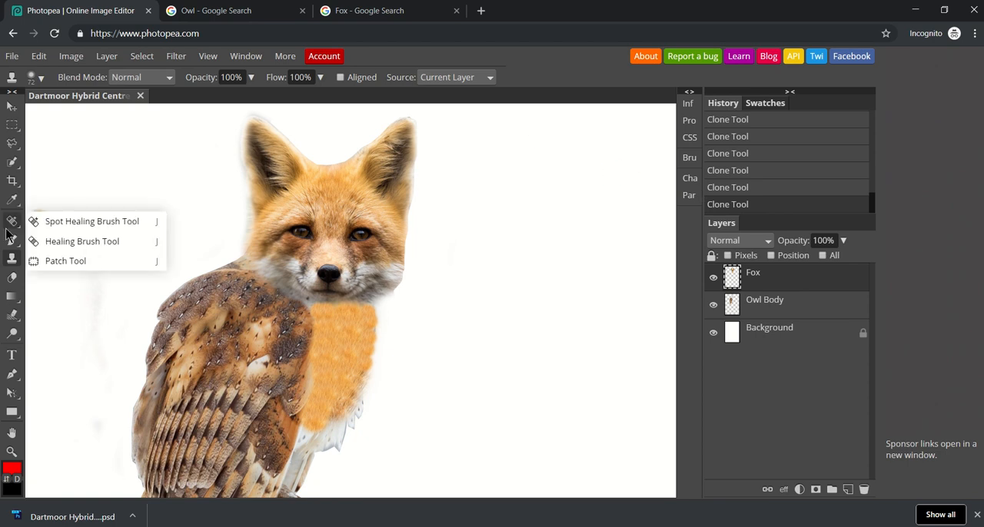
pyautogui.rightClick(11, 277)
pyautogui.rightClick(11, 316)
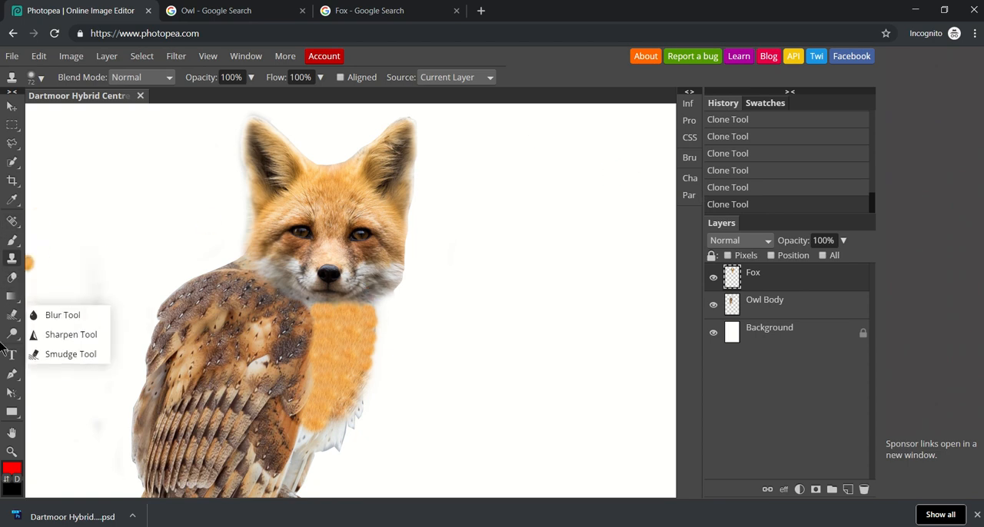
pyautogui.rightClick(11, 333)
pyautogui.rightClick(12, 315)
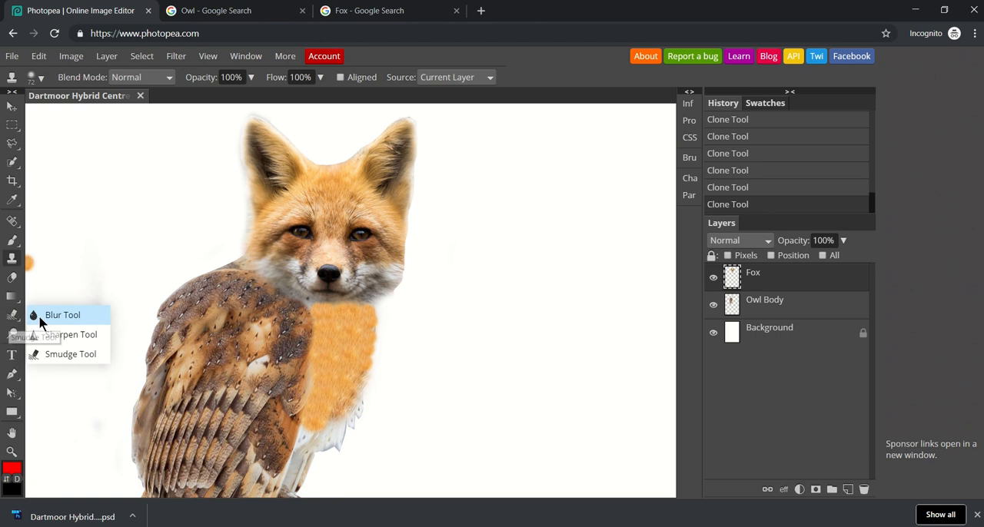
pyautogui.click(69, 354)
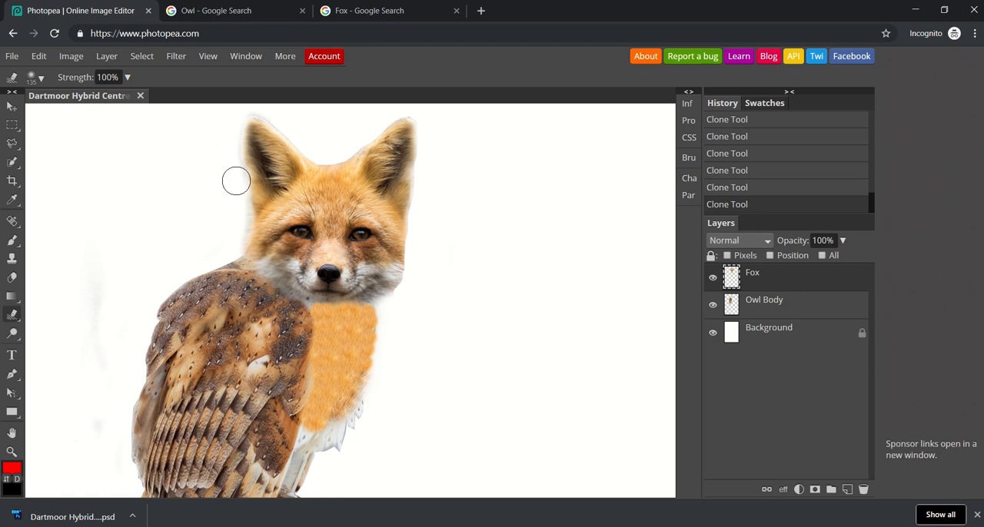
pyautogui.moveTo(237, 181); pyautogui.dragTo(243, 114)
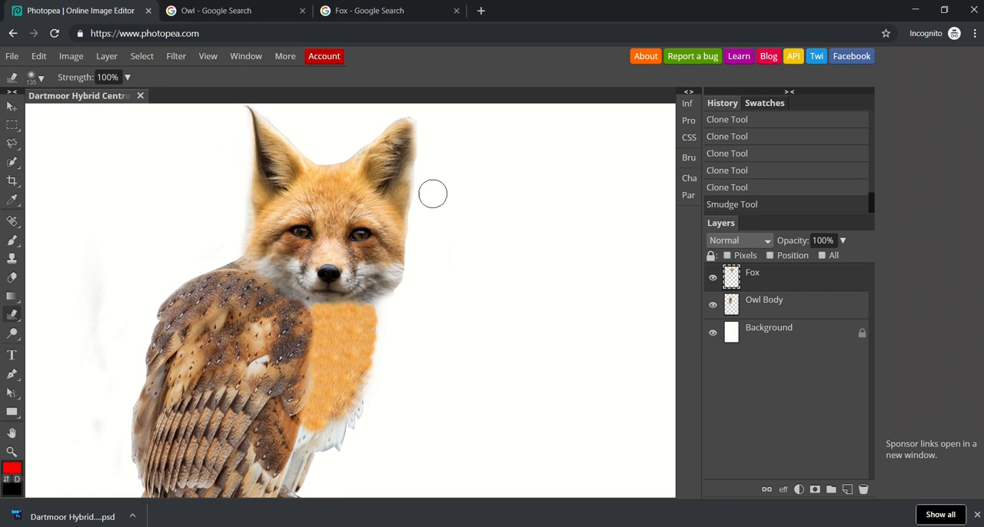
pyautogui.moveTo(420, 202); pyautogui.dragTo(428, 112)
# Step: Smudge the fox's white chin fur down over the upper edge of the orange chest
pyautogui.hotkey('ctrl', '-')
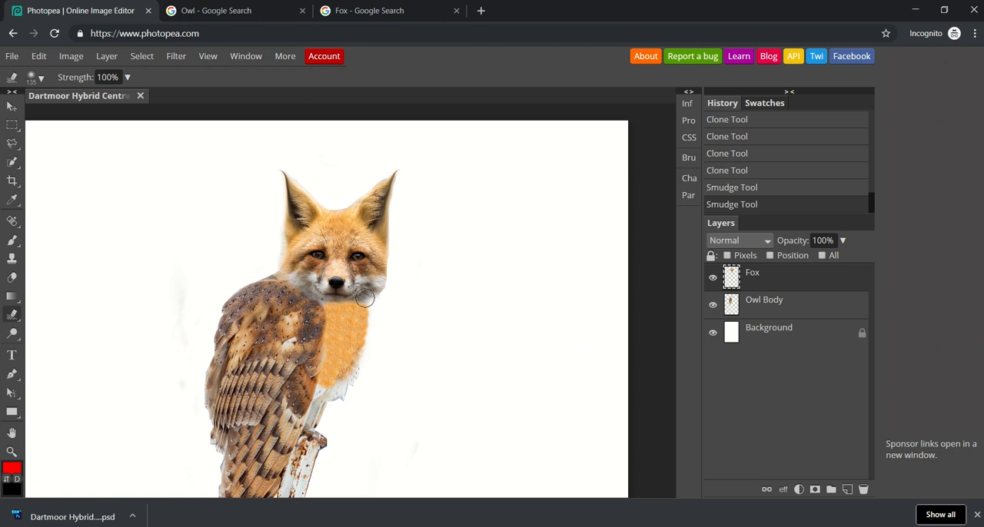
pyautogui.moveTo(366, 299); pyautogui.dragTo(356, 305)
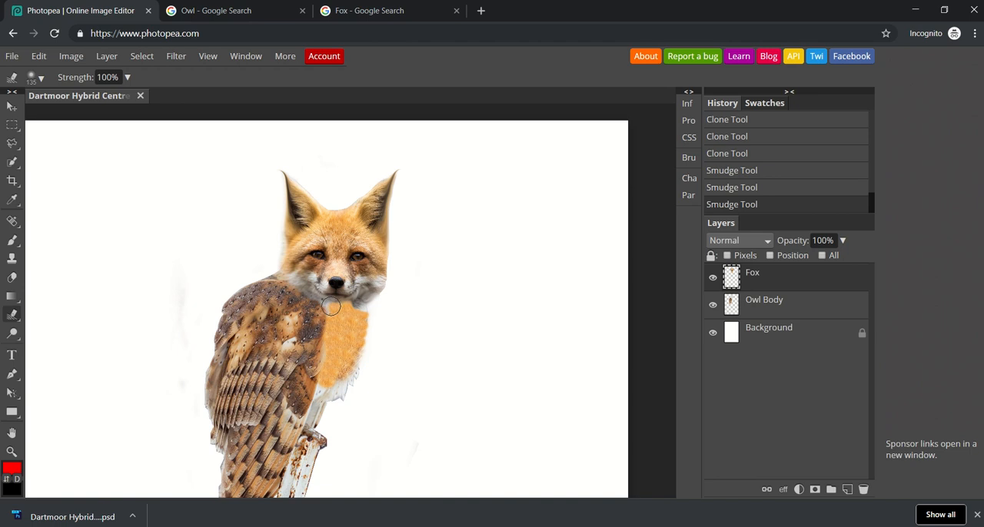
pyautogui.moveTo(331, 307); pyautogui.dragTo(346, 309)
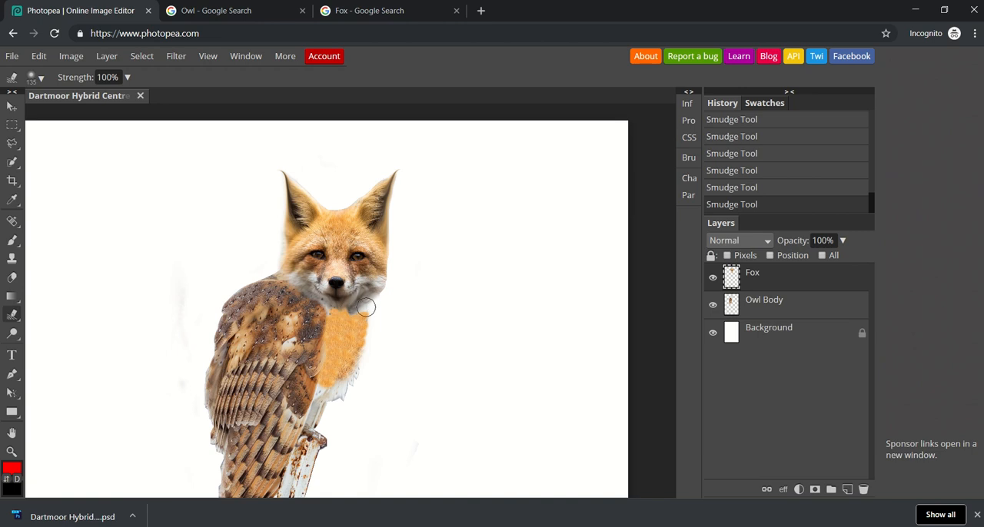
pyautogui.rightClick(13, 319)
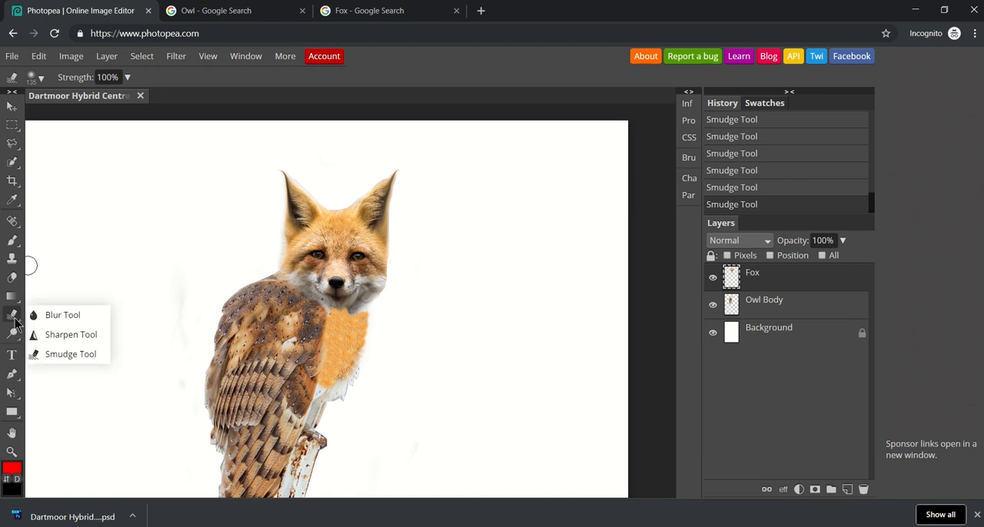
# Step: Blur the fox head's lower and outer edges where they meet the owl body with the 316 px Blur Tool at 100% strength
pyautogui.click(38, 315)
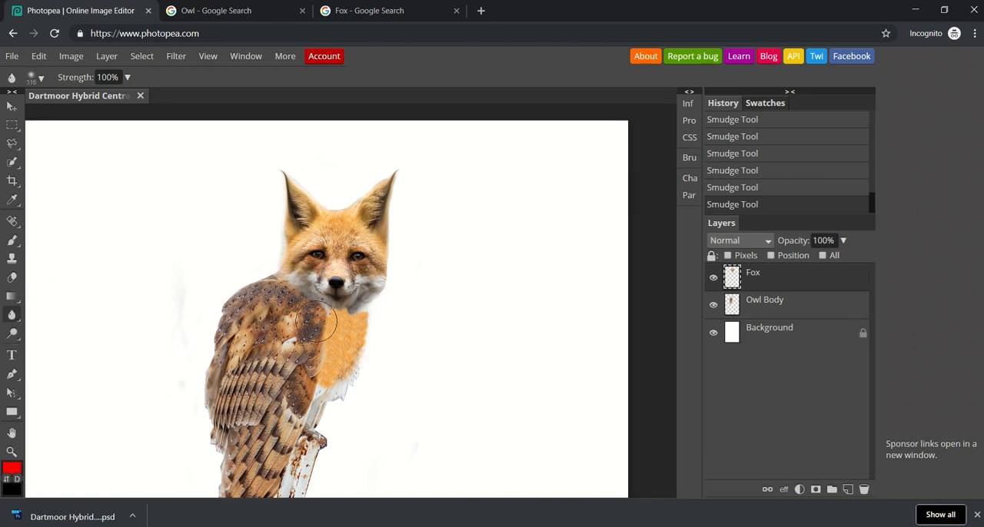
pyautogui.click(354, 331)
pyautogui.click(303, 298)
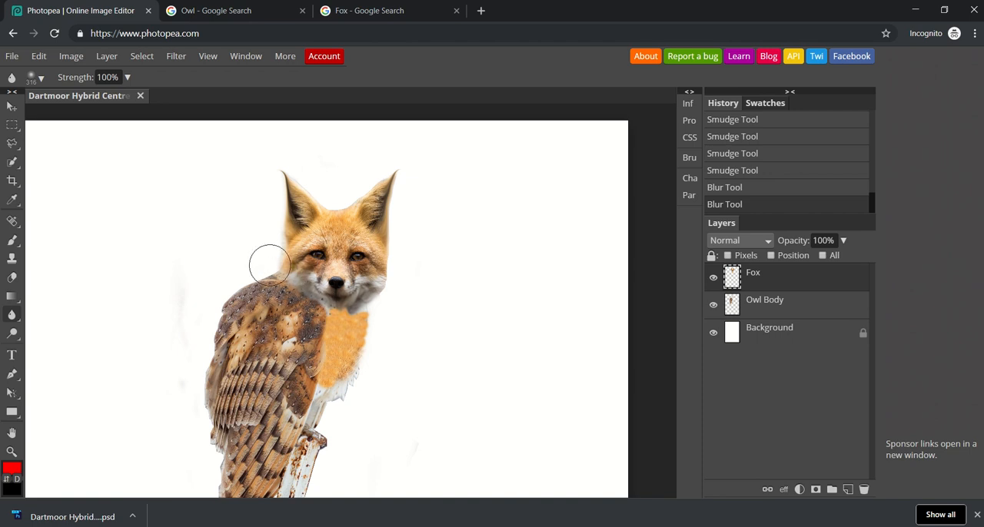
pyautogui.moveTo(270, 265)
pyautogui.mouseDown()
pyautogui.moveTo(270, 233)
pyautogui.moveTo(268, 255)
pyautogui.moveTo(281, 223)
pyautogui.mouseUp()
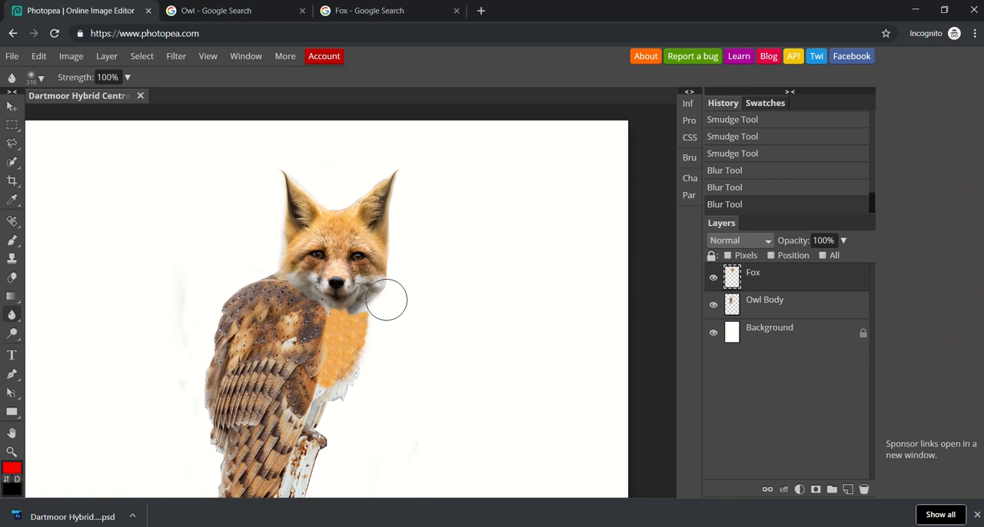
pyautogui.moveTo(386, 300); pyautogui.dragTo(373, 320)
# Step: Set the blur brush hardness to 77% and soften the fox head's edges and the neck area further
pyautogui.click(36, 77)
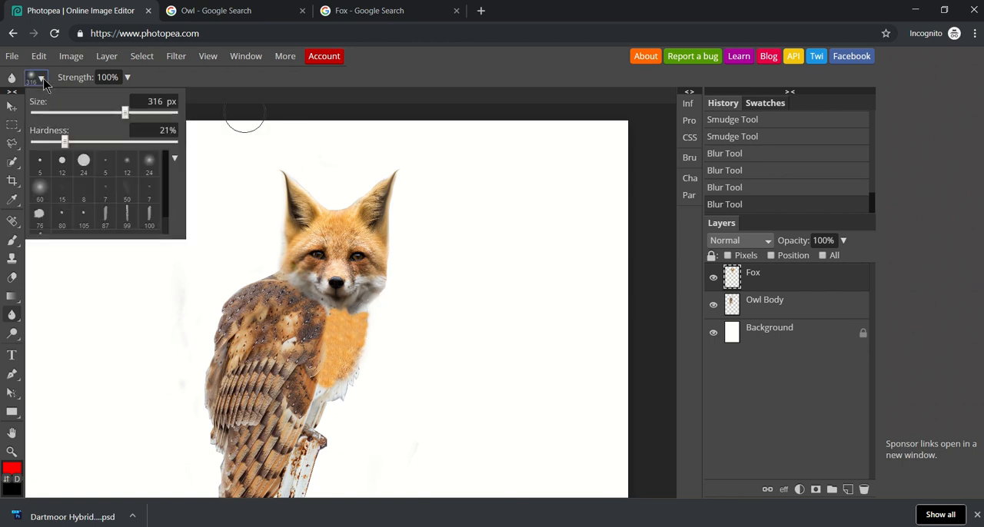
pyautogui.moveTo(108, 156); pyautogui.dragTo(144, 156)
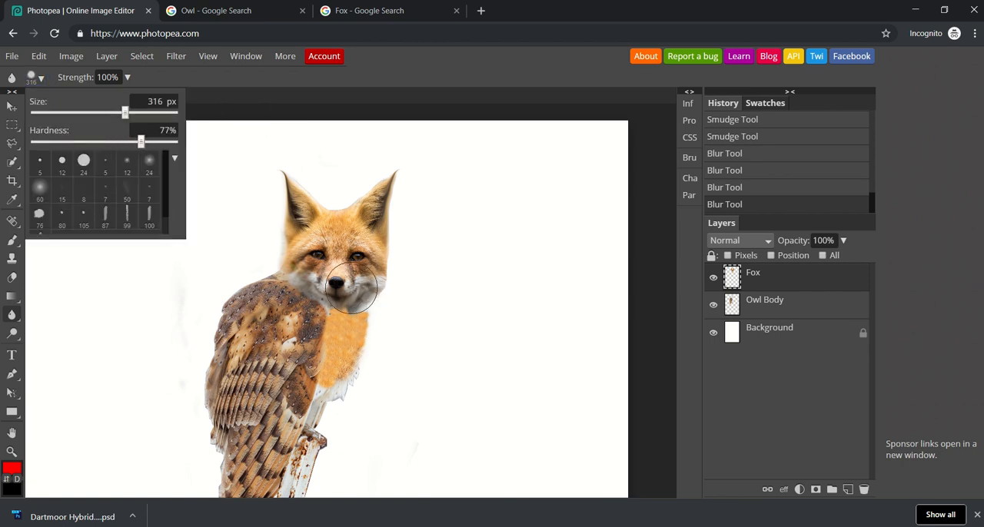
pyautogui.click(388, 311)
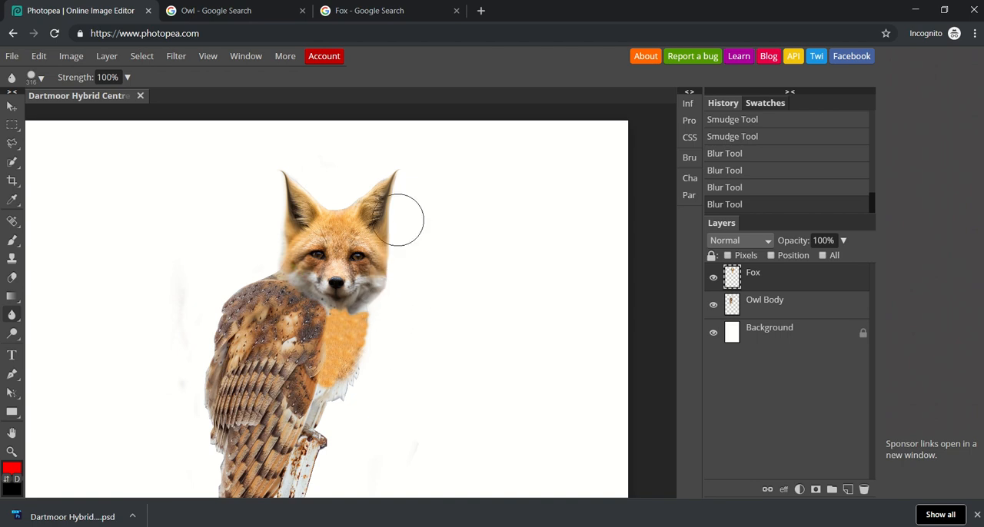
pyautogui.moveTo(323, 319); pyautogui.dragTo(297, 327)
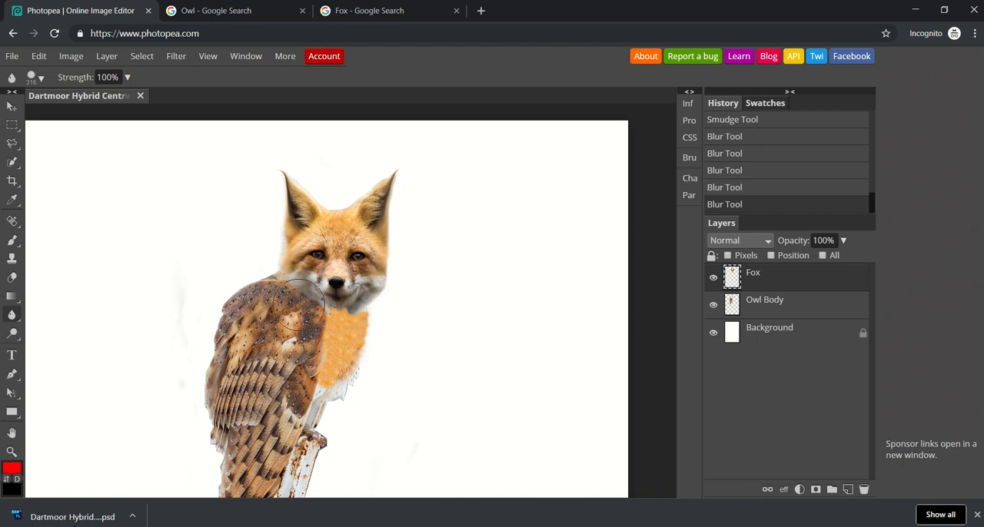
pyautogui.click(364, 320)
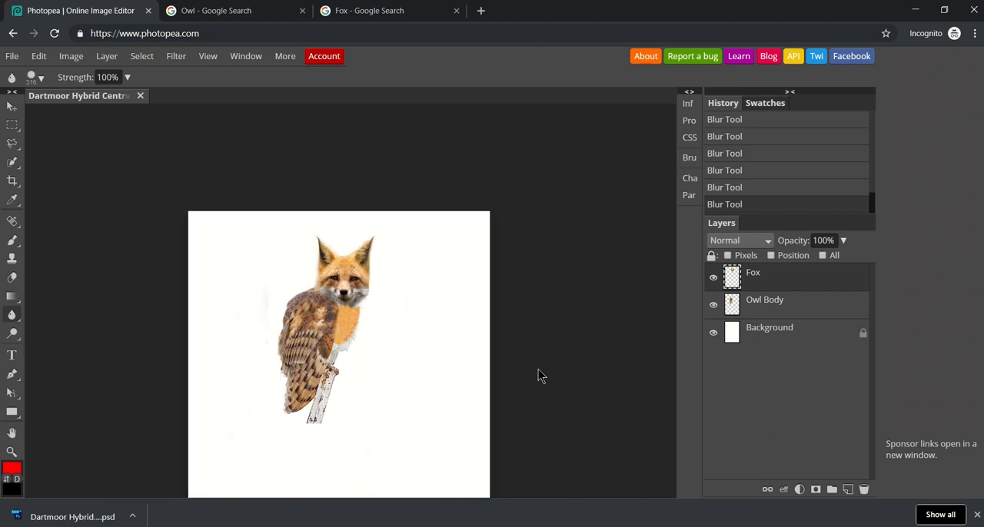
# Step: Merge the Fox layer down into the Owl Body layer
pyautogui.hotkey('ctrl', '+')
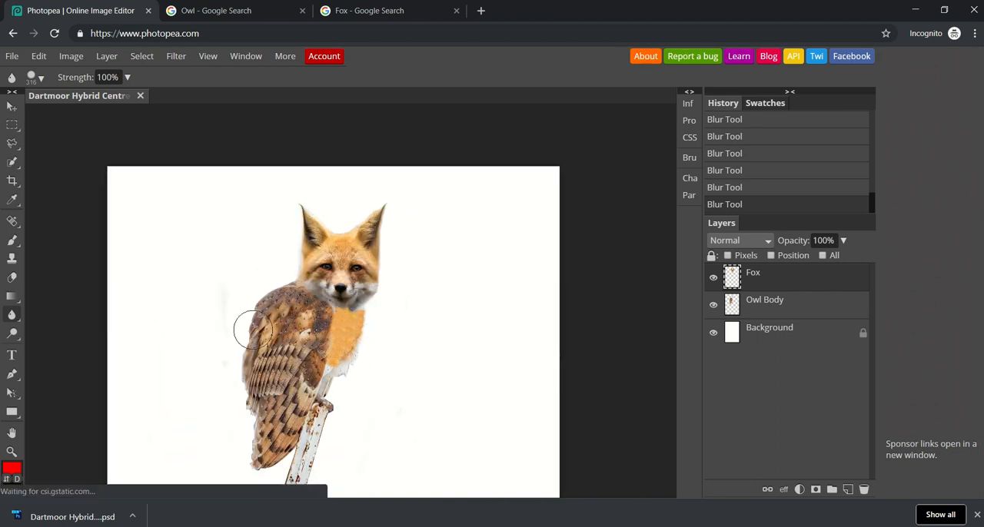
pyautogui.rightClick(771, 280)
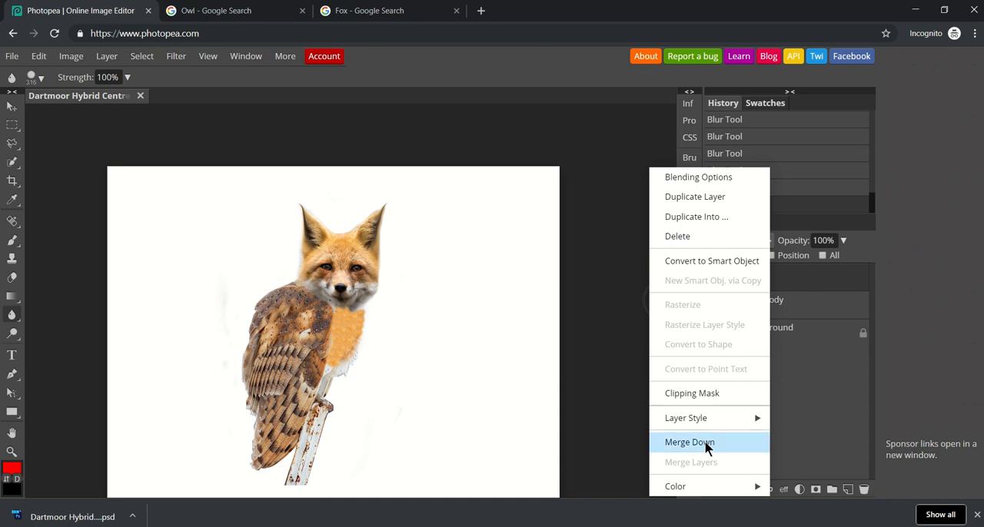
pyautogui.click(802, 415)
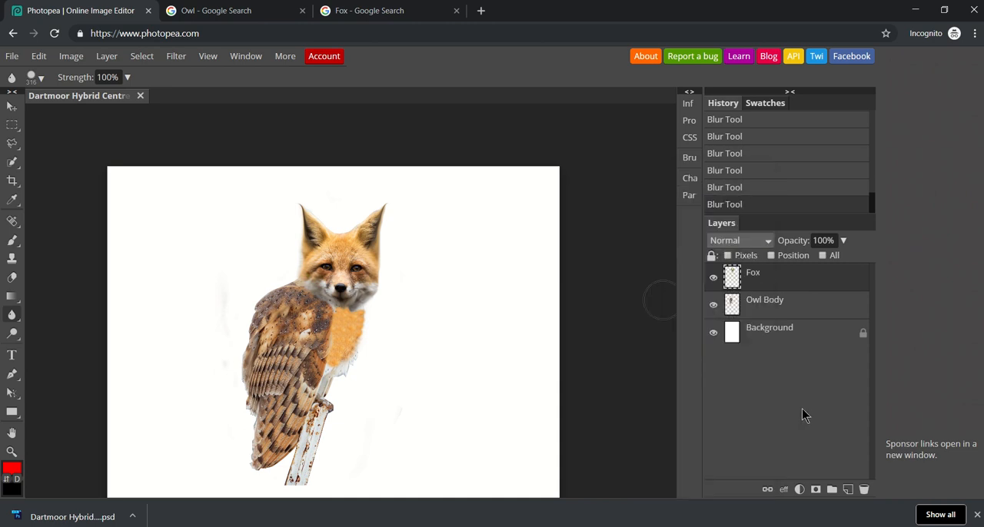
pyautogui.rightClick(756, 281)
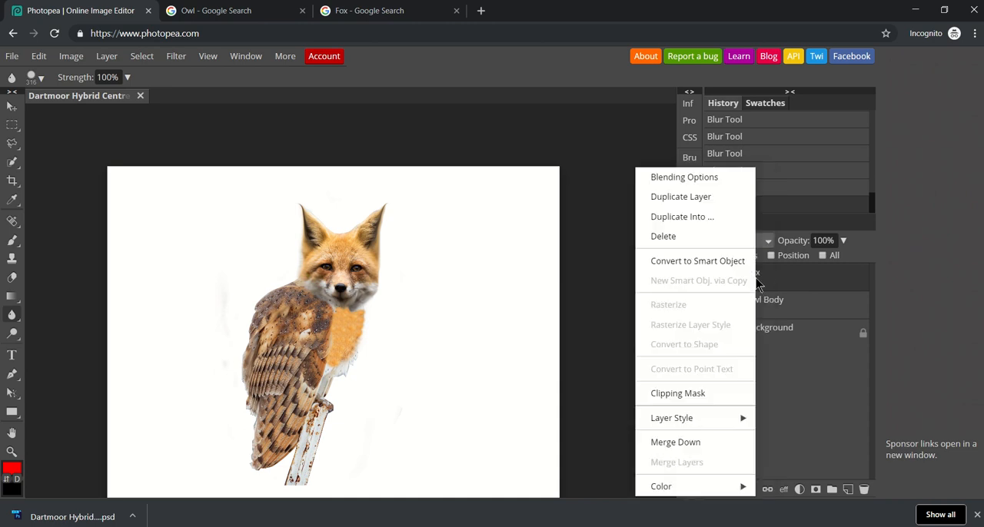
pyautogui.click(687, 442)
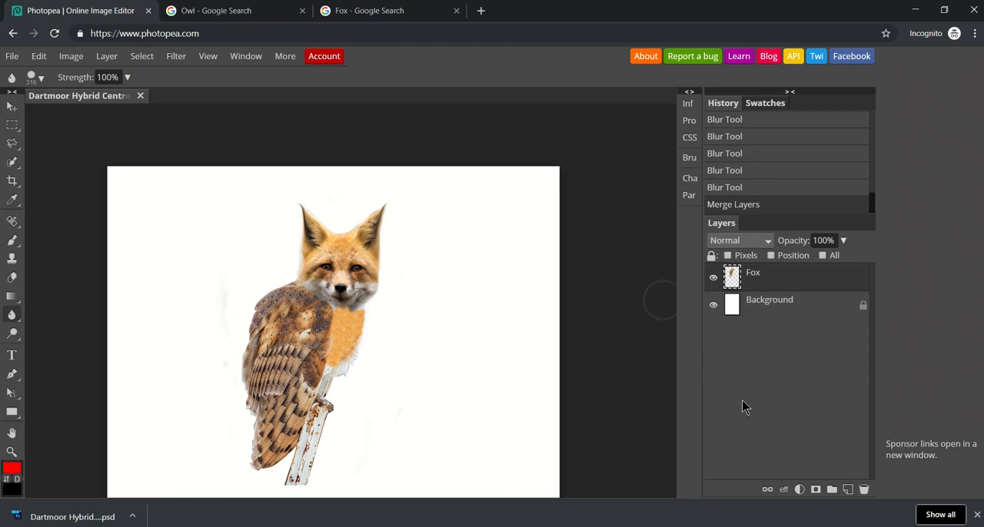
# Step: Rename the merged animal layer as Fox-owl
pyautogui.doubleClick(772, 282)
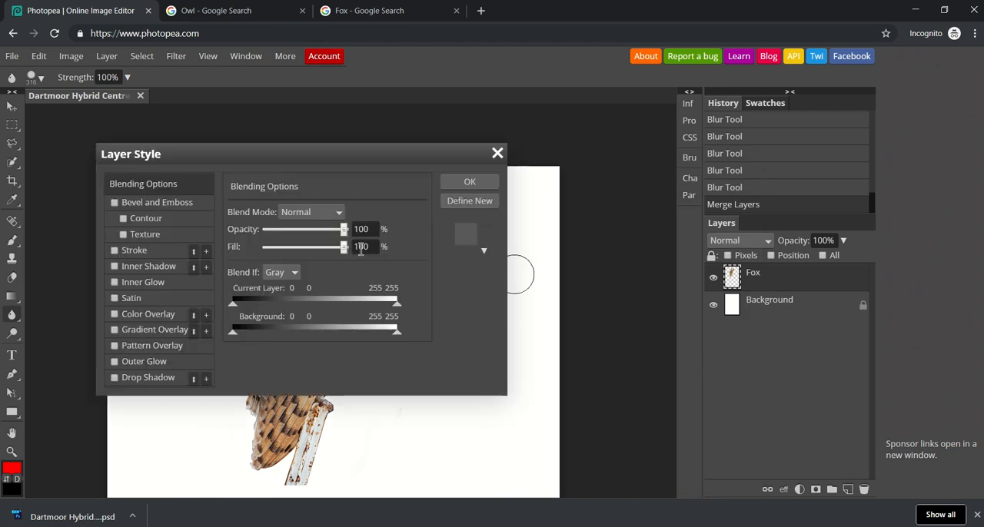
pyautogui.click(469, 182)
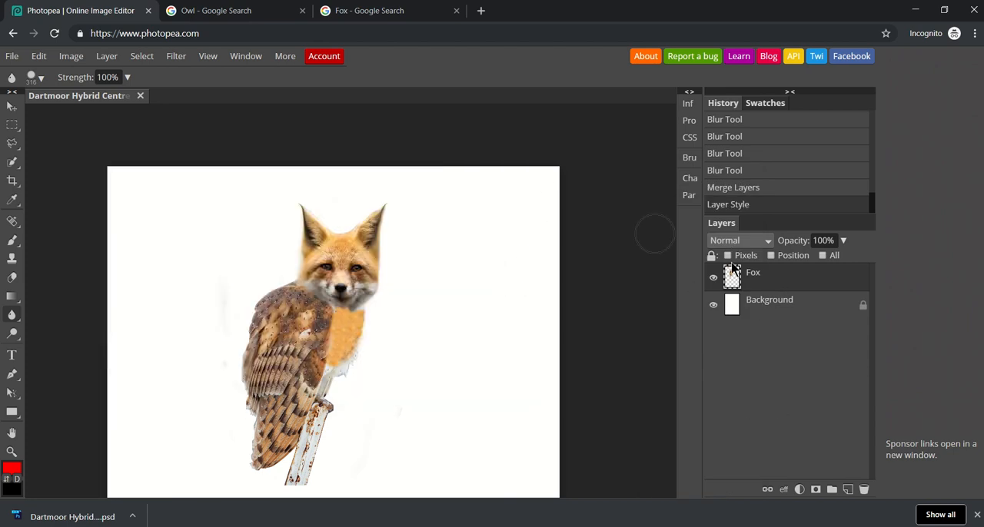
pyautogui.doubleClick(751, 273)
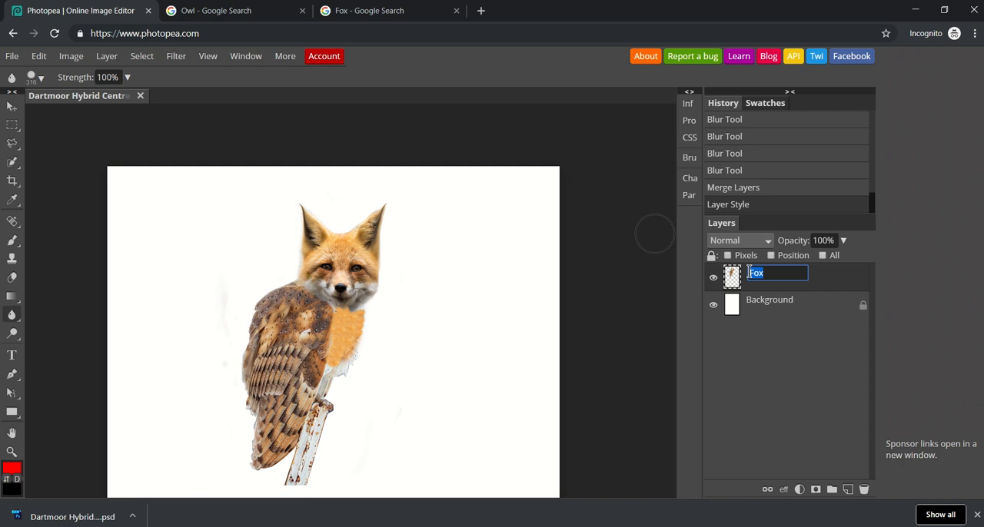
pyautogui.press('BackSpace')
pyautogui.write('Fox-owl')
pyautogui.press('Return')
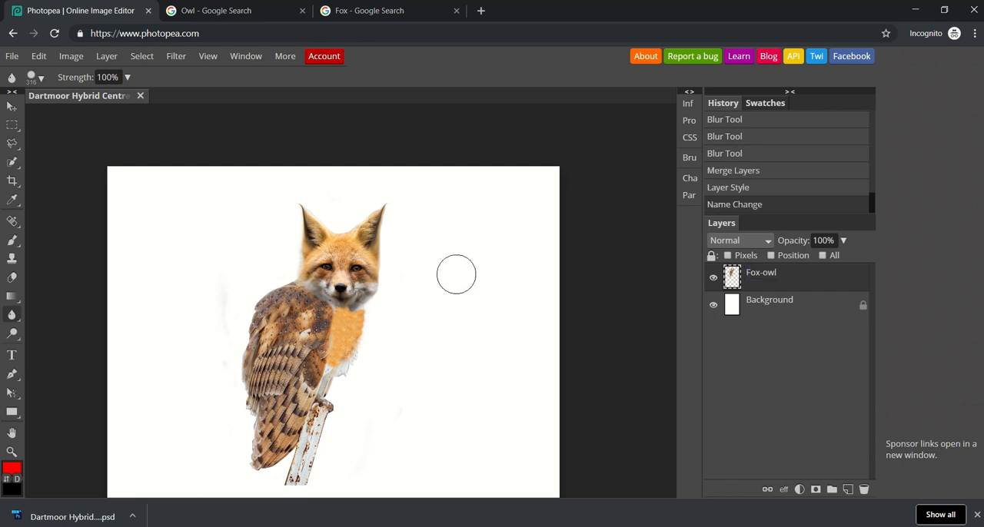
# Step: Move the fox-owl toward the page's left edge and scale it to 75% width and 76% height with Free Transform
pyautogui.click(11, 106)
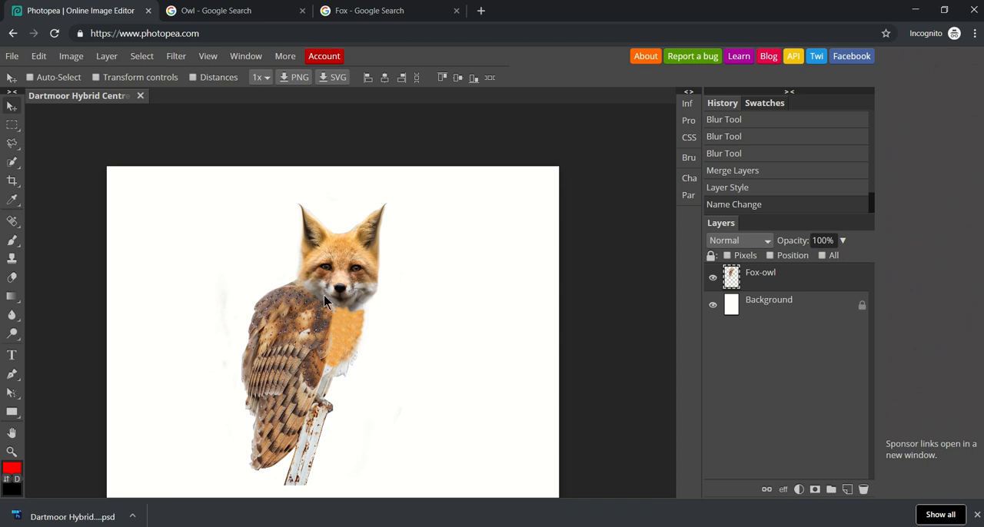
pyautogui.moveTo(334, 349); pyautogui.dragTo(192, 304)
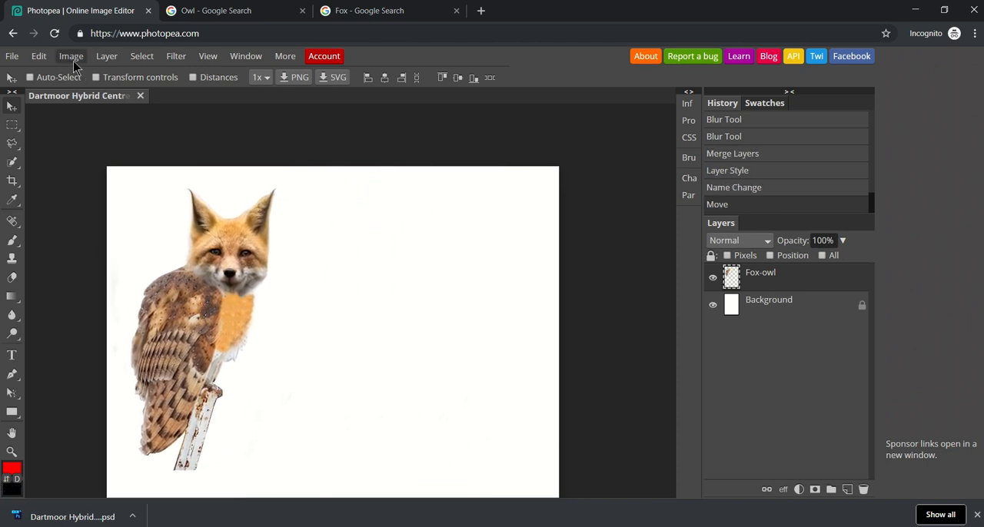
pyautogui.click(39, 56)
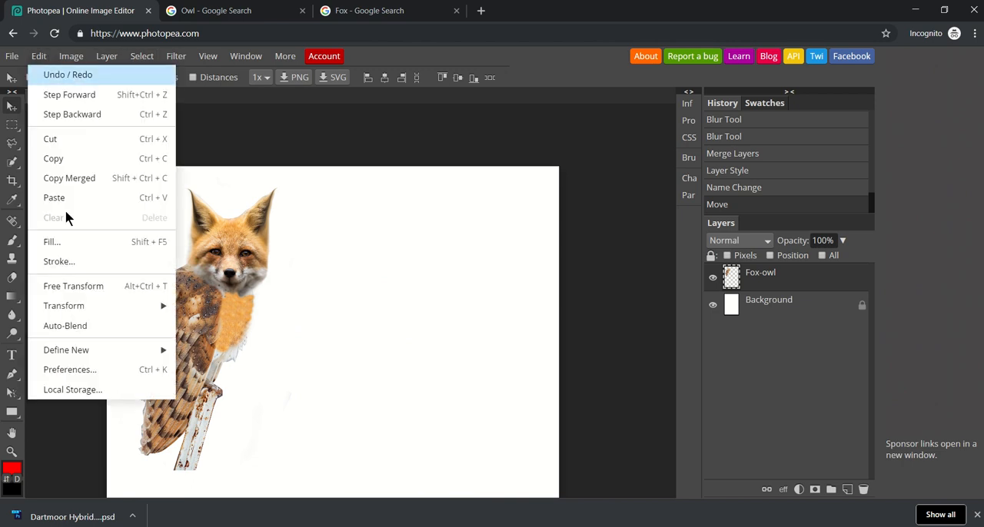
pyautogui.click(74, 286)
pyautogui.moveTo(101, 178); pyautogui.dragTo(155, 249)
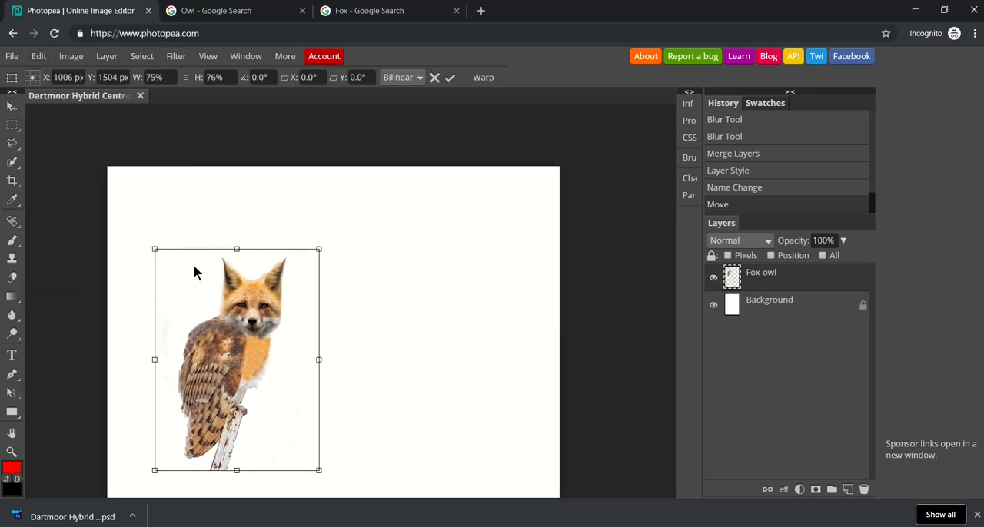
# Step: Position the scaled fox-owl in the page's lower-left corner, at about X 556 px and Y 3845 px
pyautogui.moveTo(246, 343); pyautogui.dragTo(198, 260)
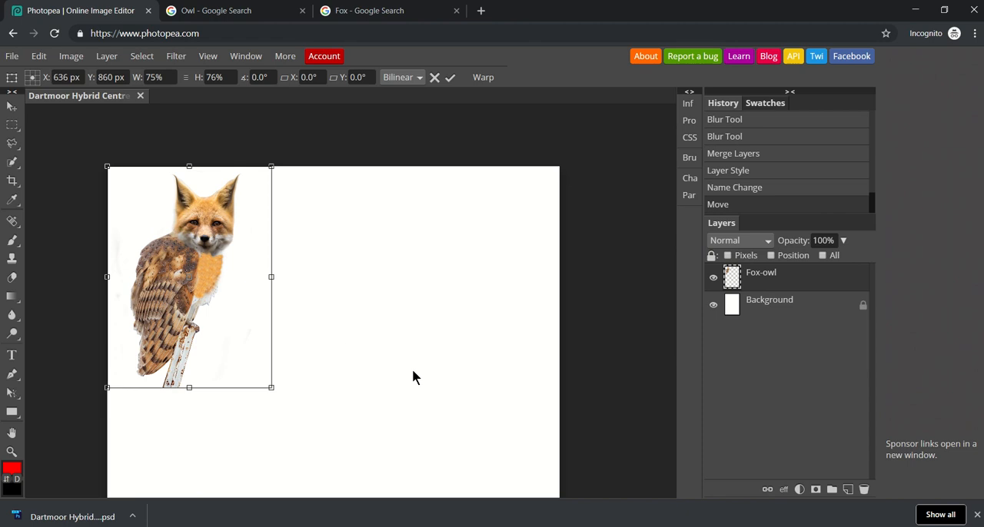
pyautogui.hotkey('ctrl', '-')
pyautogui.hotkey('ctrl', '-')
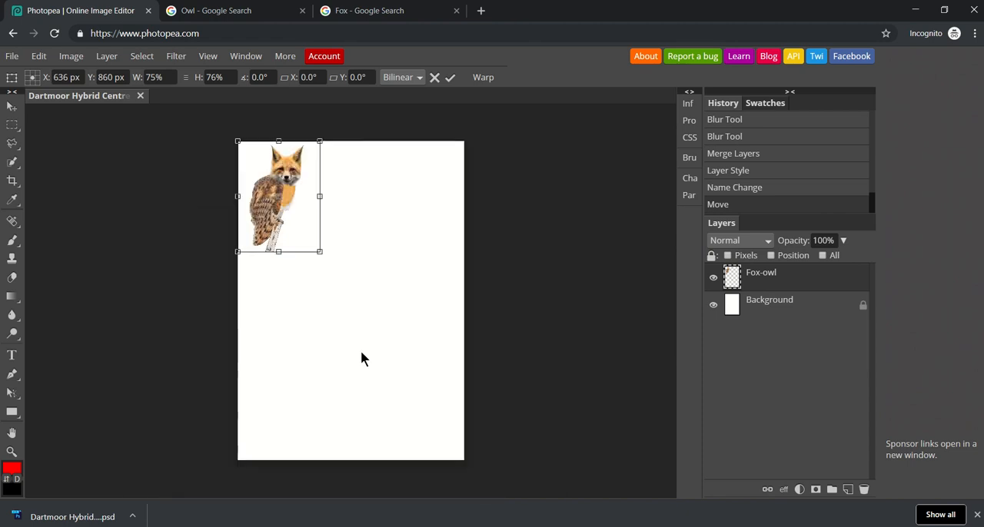
pyautogui.moveTo(288, 211); pyautogui.dragTo(286, 392)
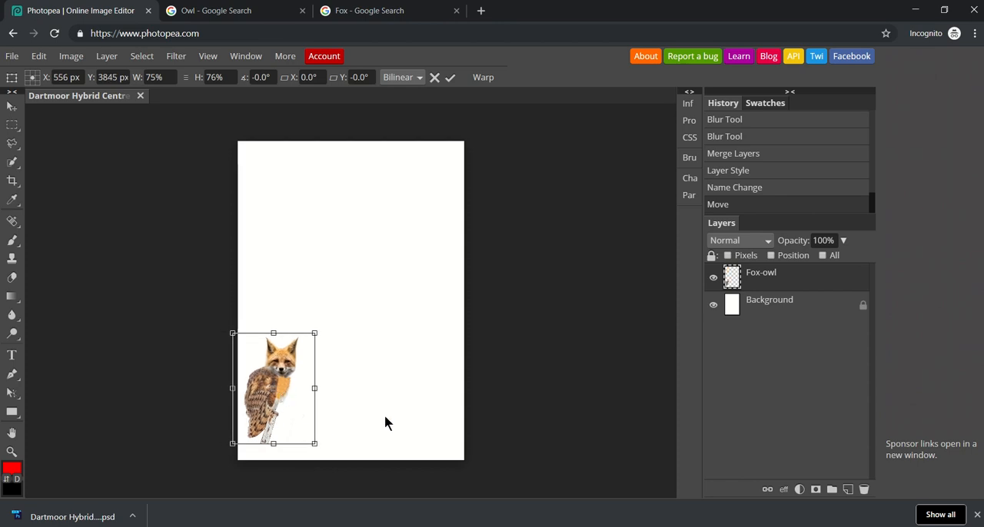
pyautogui.moveTo(468, 6)
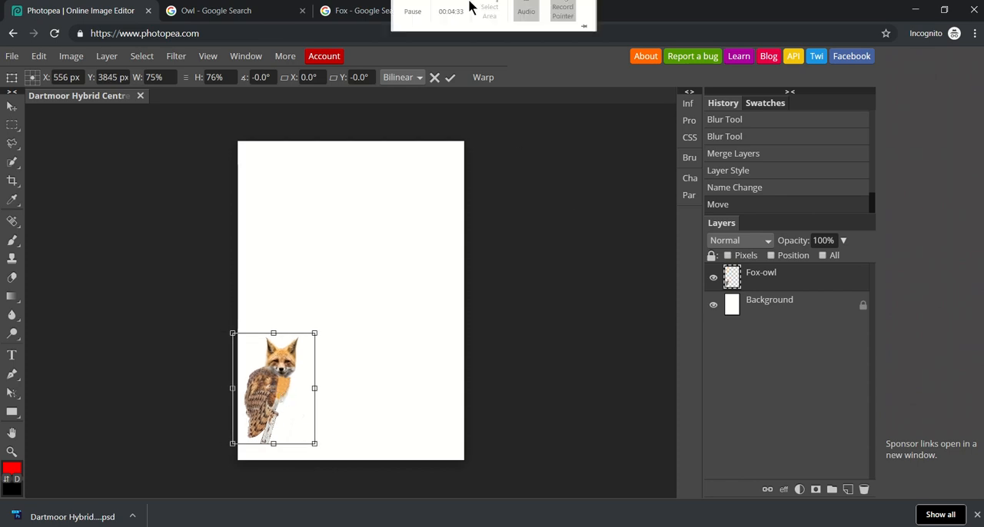